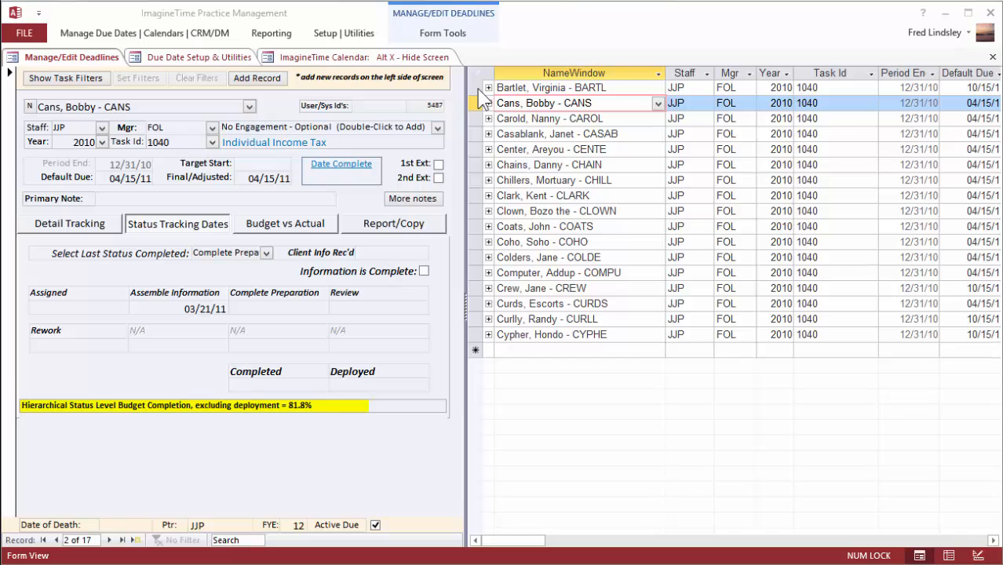
# - Select every deadline row in the datasheet, then return to the Bartlet, Virginia record
pyautogui.moveTo(479, 88); pyautogui.dragTo(481, 338)
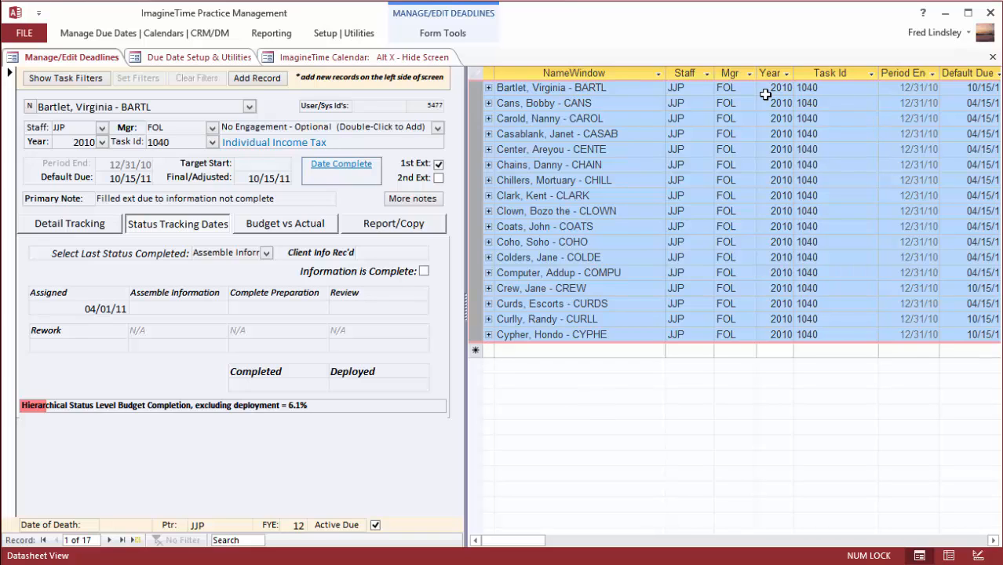
pyautogui.click(726, 107)
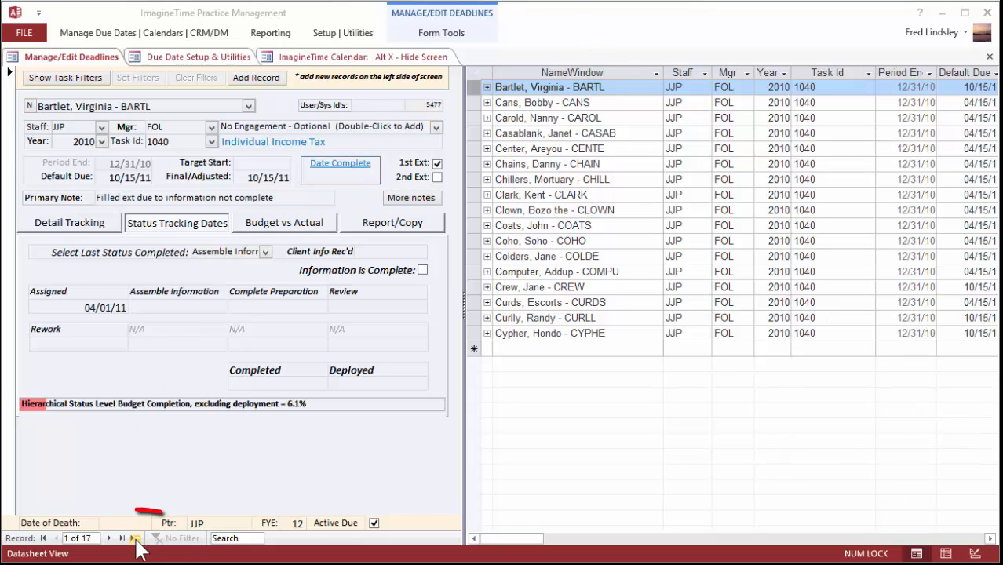
pyautogui.click(135, 539)
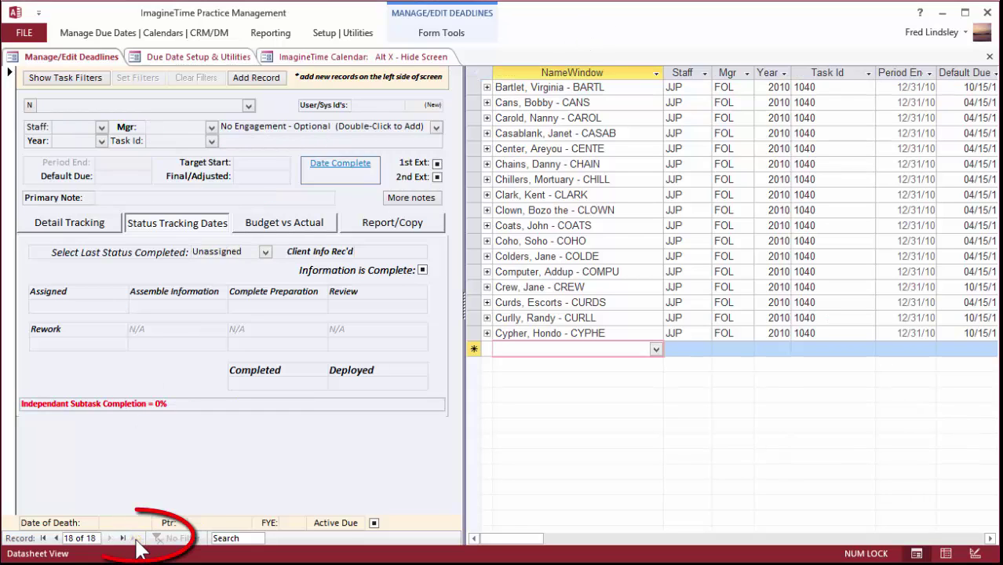
pyautogui.click(249, 106)
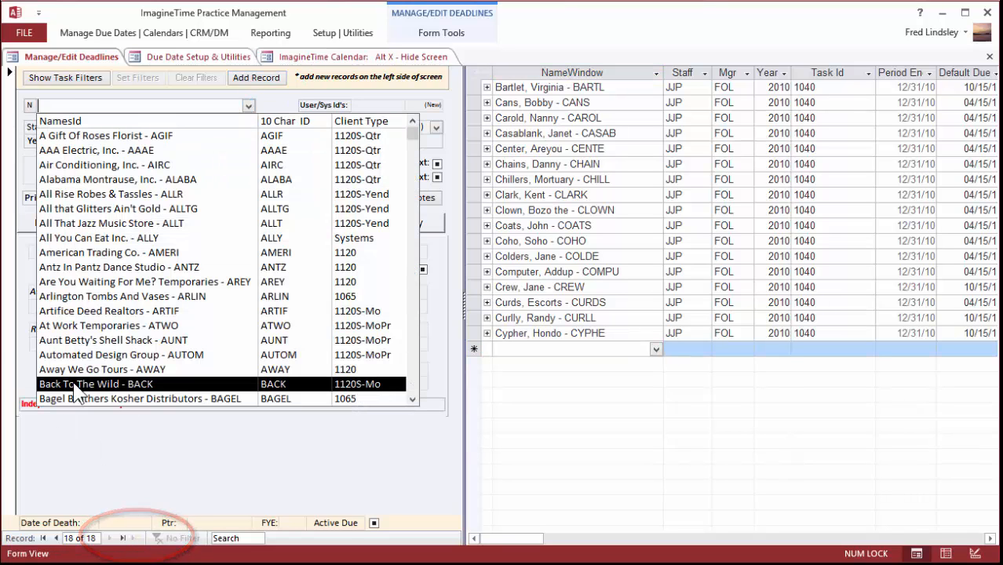
pyautogui.scroll(-2, 77, 391)
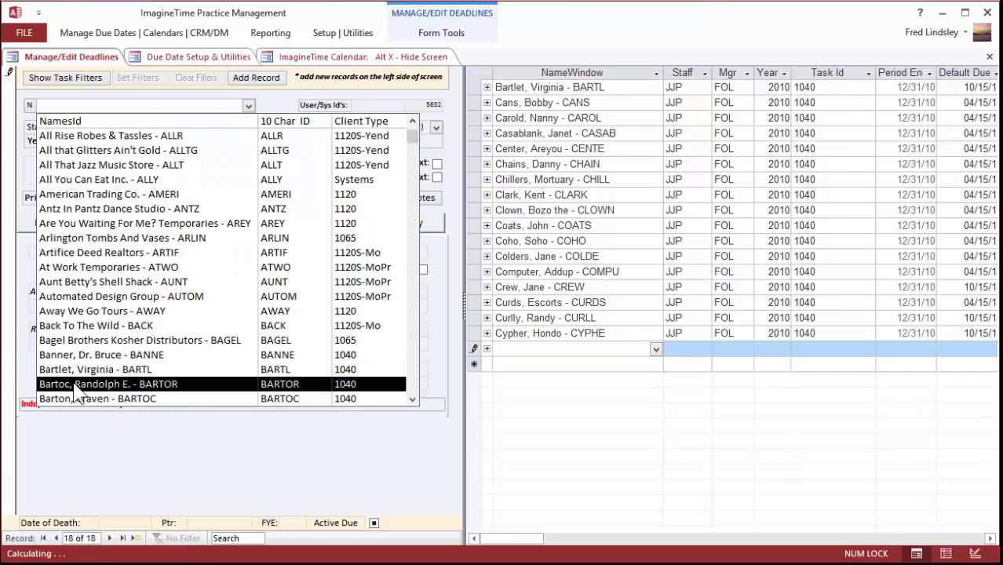
pyautogui.scroll(-1, 74, 400)
pyautogui.click(83, 355)
pyautogui.click(102, 126)
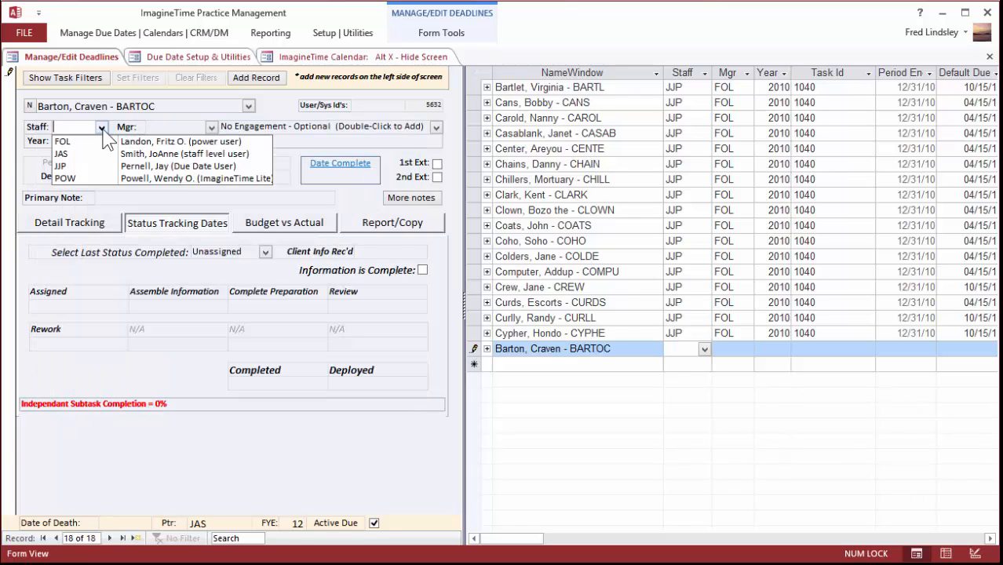
pyautogui.click(78, 146)
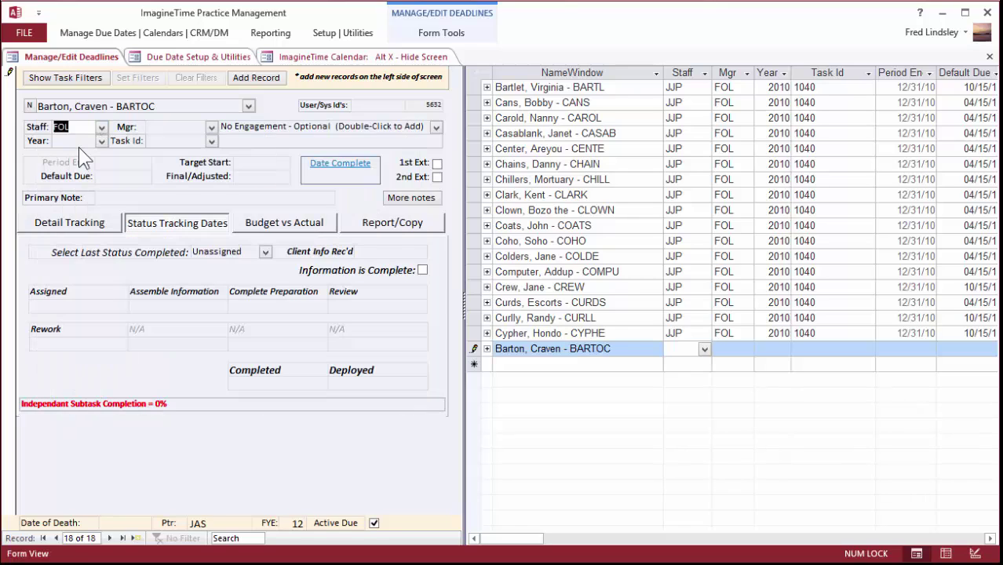
# - Assign manager POW, year 2010 and the 1040 Individual Income Tax task
pyautogui.click(211, 126)
pyautogui.press('Escape')
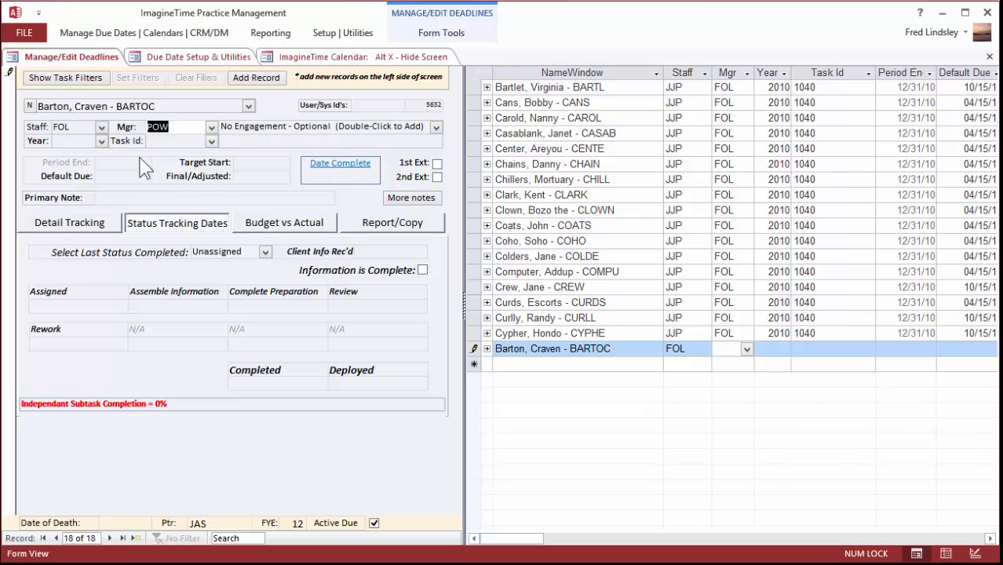
pyautogui.click(211, 127)
pyautogui.click(181, 179)
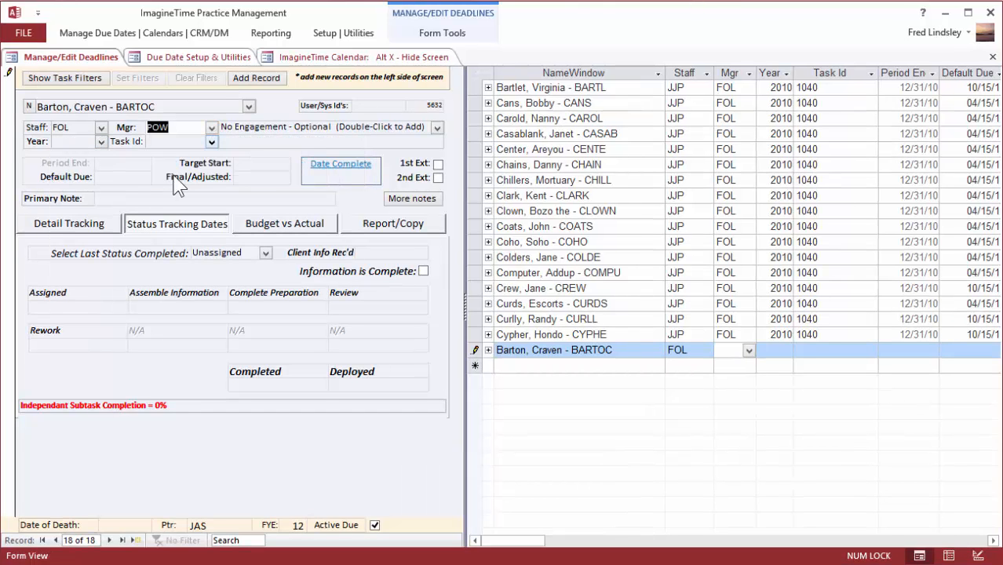
pyautogui.click(101, 142)
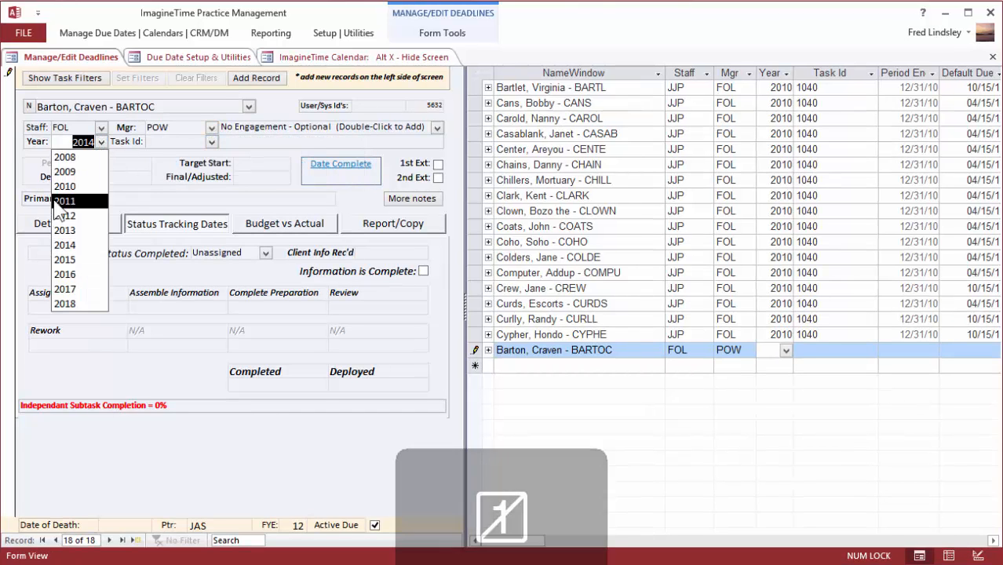
pyautogui.click(64, 80)
pyautogui.click(211, 142)
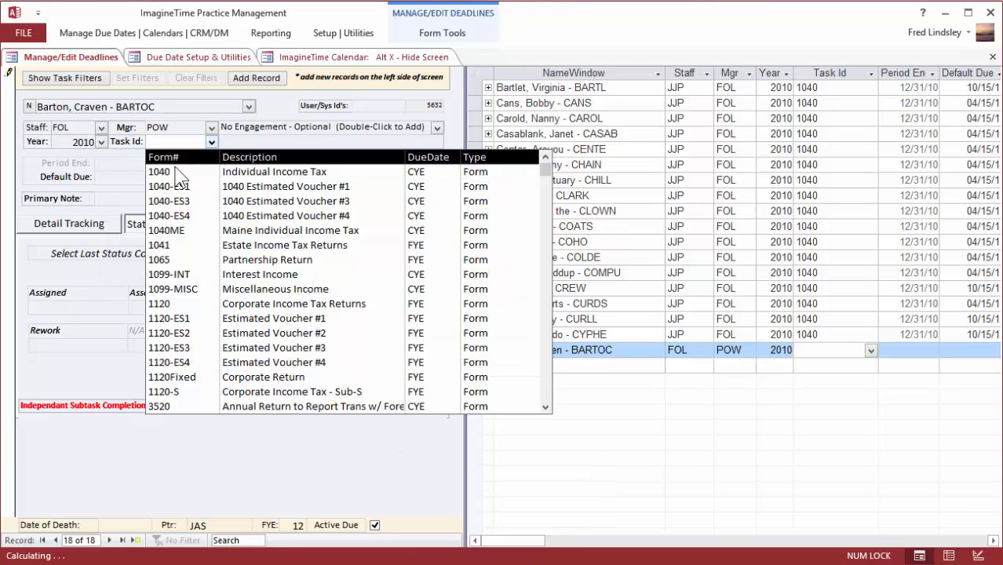
pyautogui.click(168, 169)
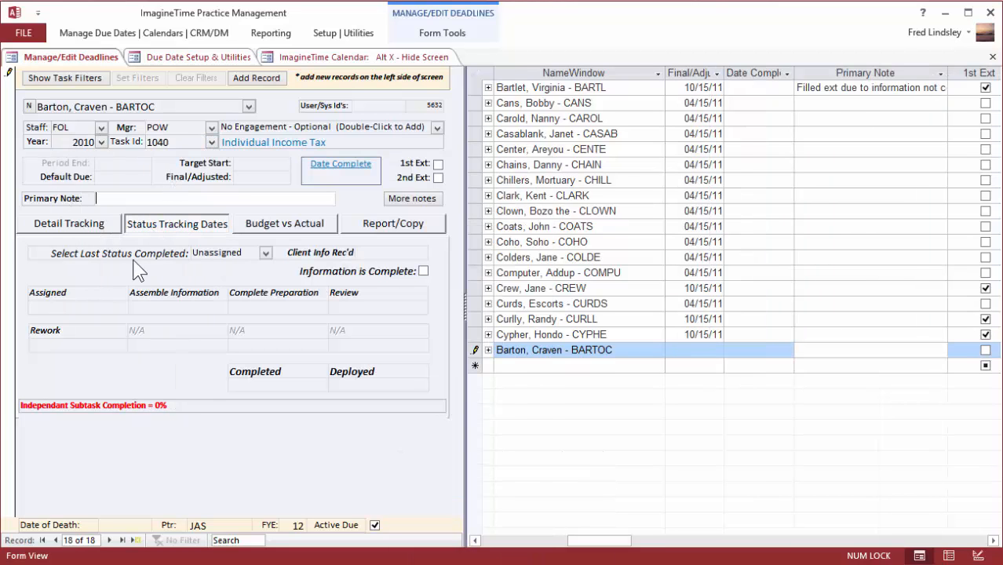
pyautogui.write("Get 1099'")
pyautogui.write('s')
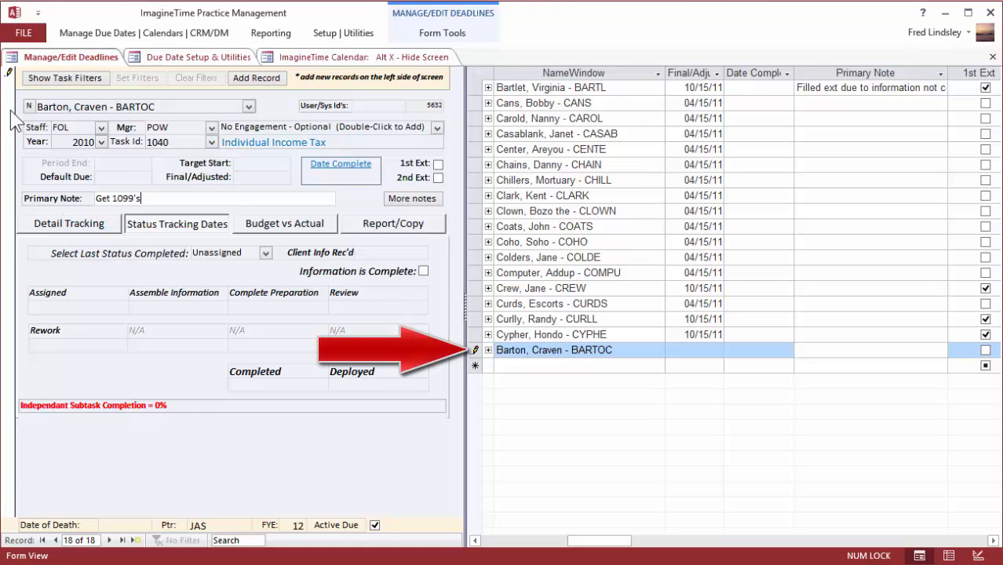
# - Save the record and put it on first extension, moving Final/Adjusted to the extended due date
pyautogui.hotkey('shift', 'Return')
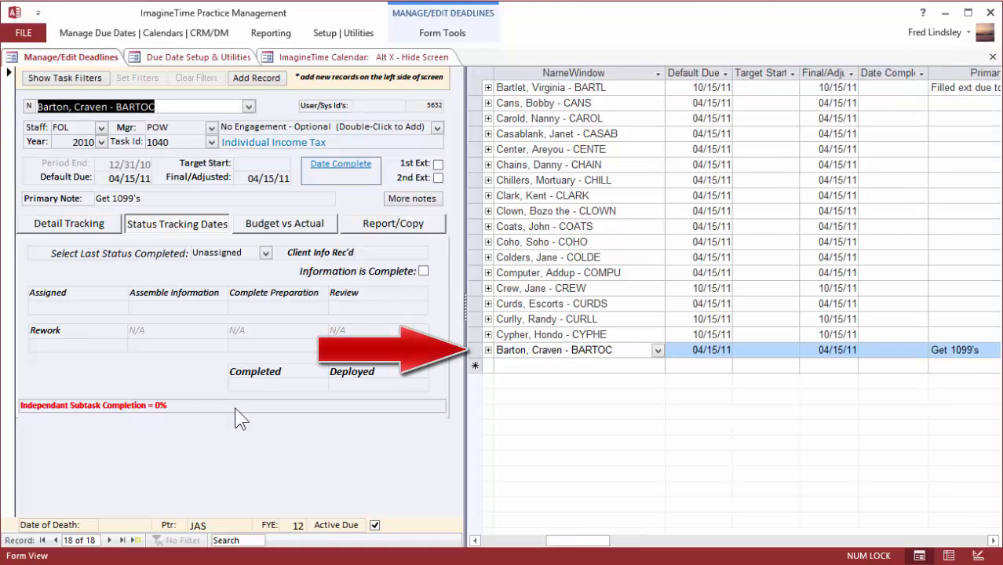
pyautogui.click(438, 163)
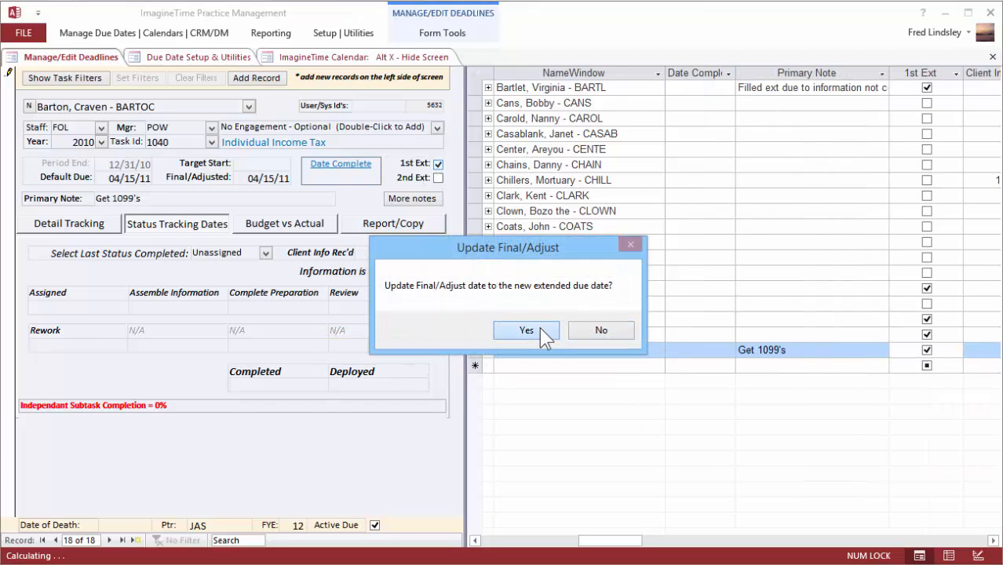
pyautogui.click(526, 330)
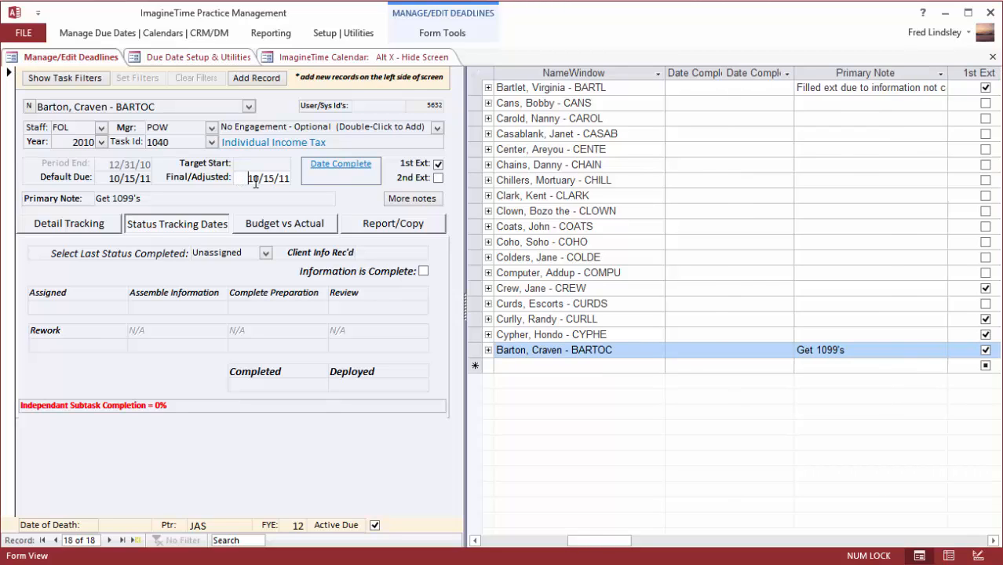
# - Change the Final/Adjusted date's year so it reads 10/15/14
pyautogui.doubleClick(269, 178)
pyautogui.click(354, 185)
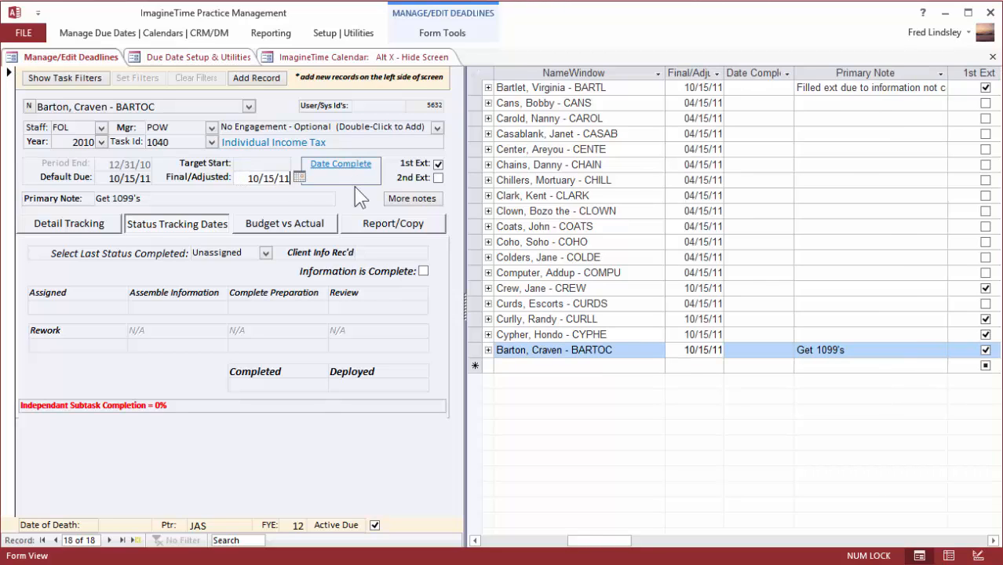
pyautogui.press('BackSpace')
pyautogui.write('4')
pyautogui.press('Tab')
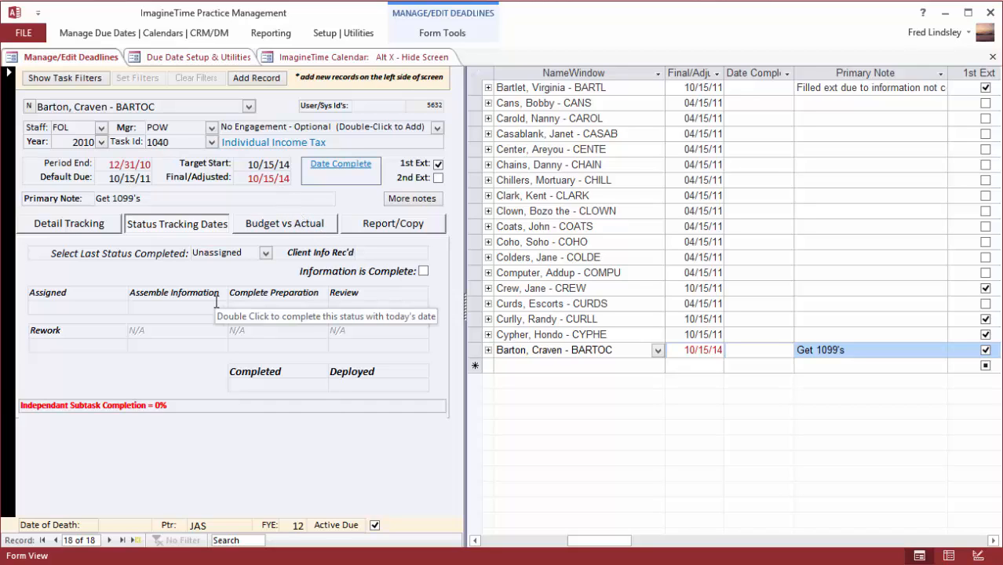
pyautogui.click(442, 32)
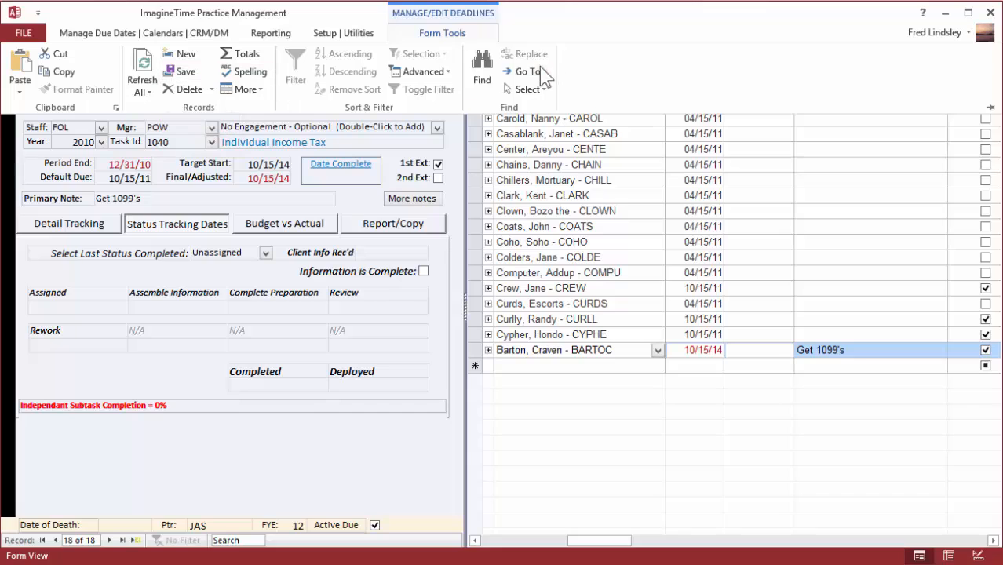
pyautogui.doubleClick(552, 26)
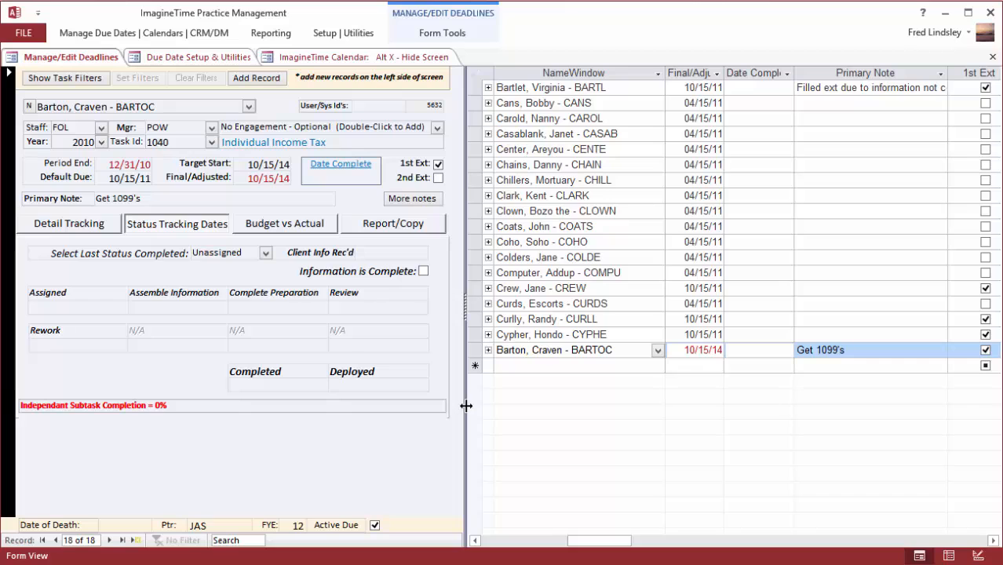
# - Run the Tax Returns Due report with current filters from Report/Copy, review it and close it
pyautogui.click(518, 540)
pyautogui.click(394, 224)
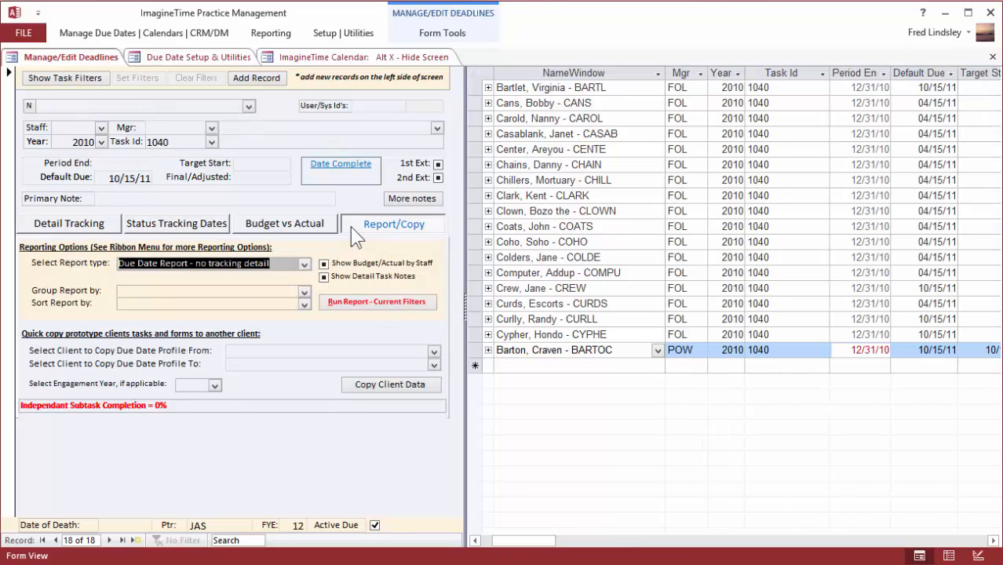
pyautogui.click(361, 302)
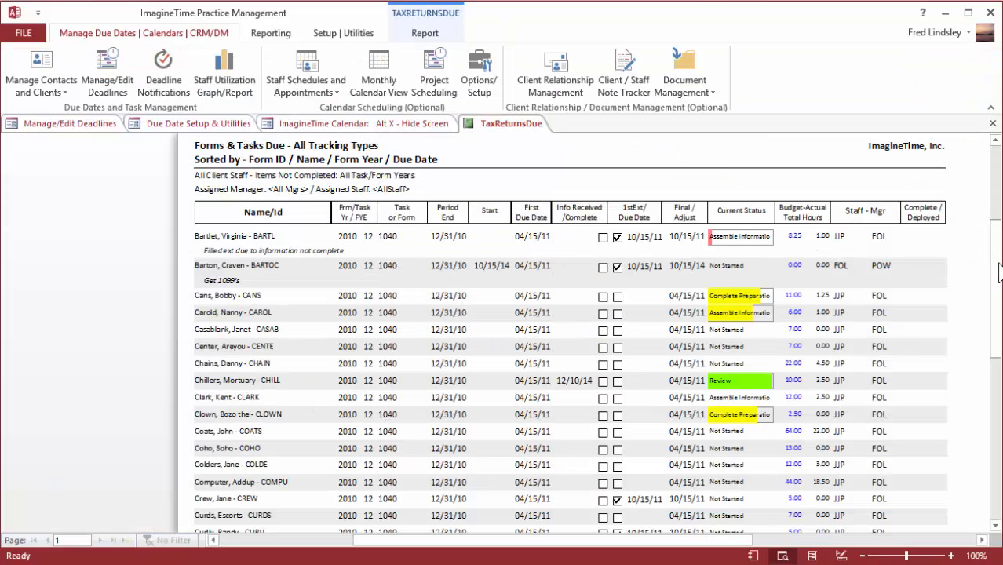
pyautogui.moveTo(997, 275)
pyautogui.mouseDown()
pyautogui.moveTo(997, 308)
pyautogui.moveTo(997, 266)
pyautogui.mouseUp()
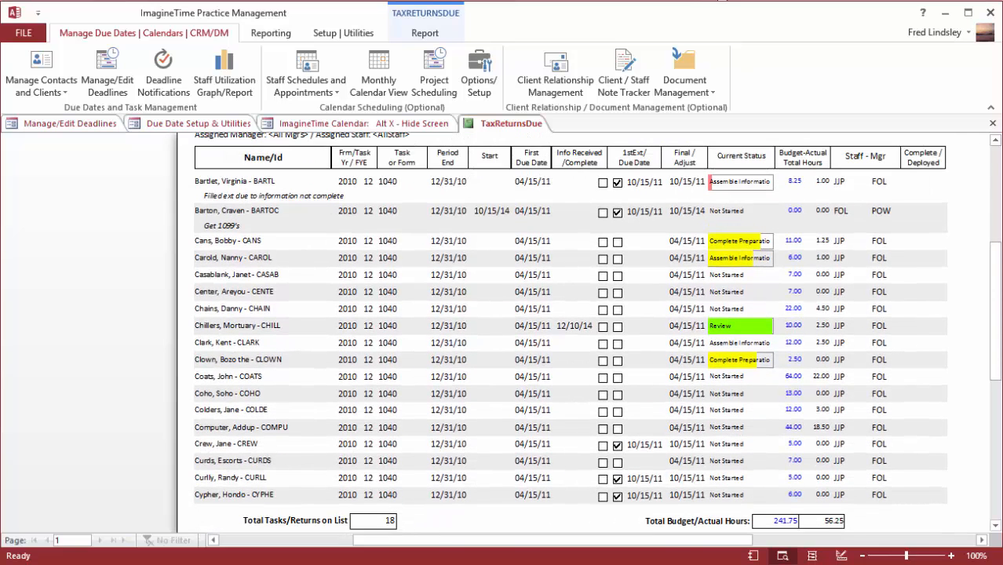
pyautogui.hotkey('ctrl', 'w')
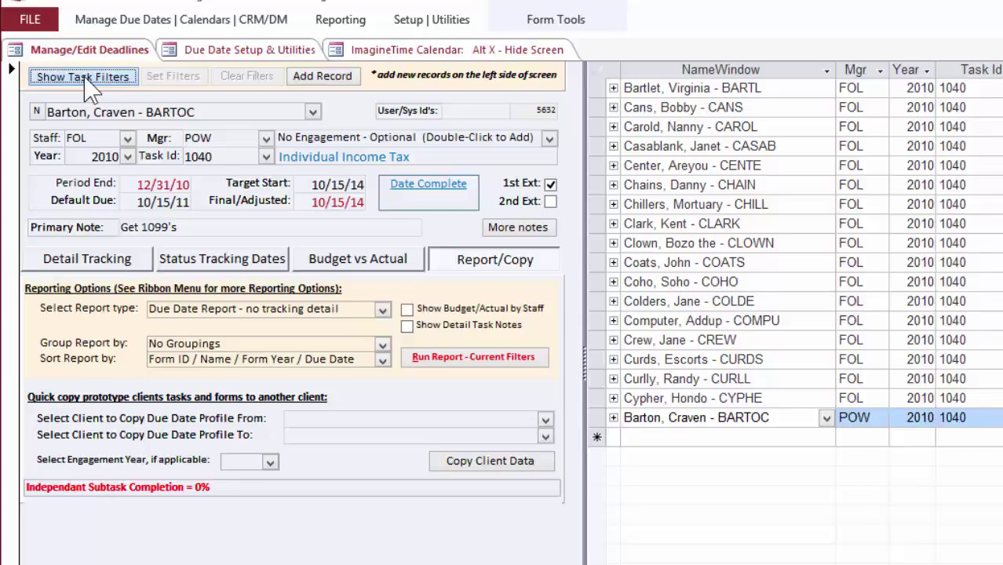
# - Clear all task filters and set the staff filter to AMT
pyautogui.click(64, 77)
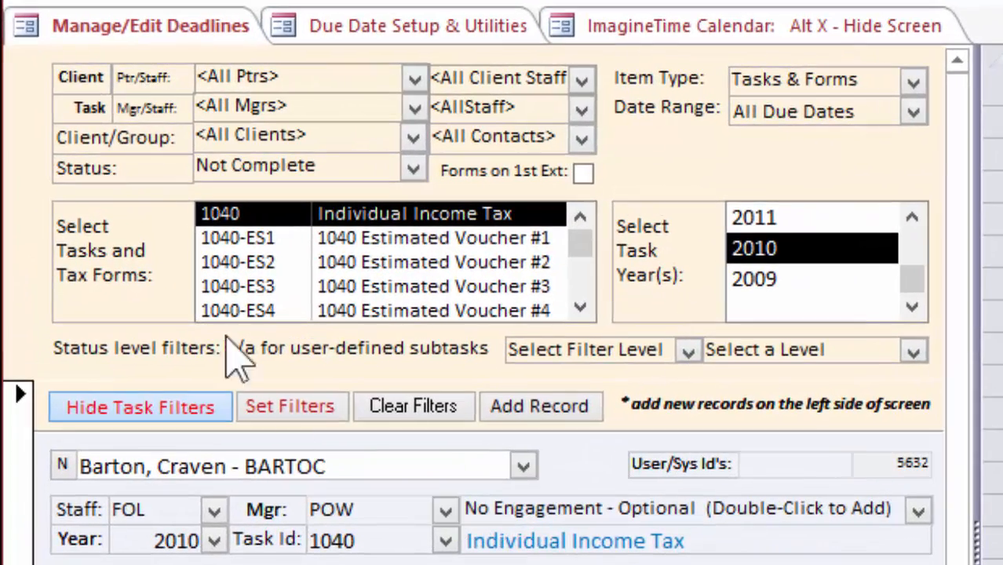
pyautogui.click(414, 405)
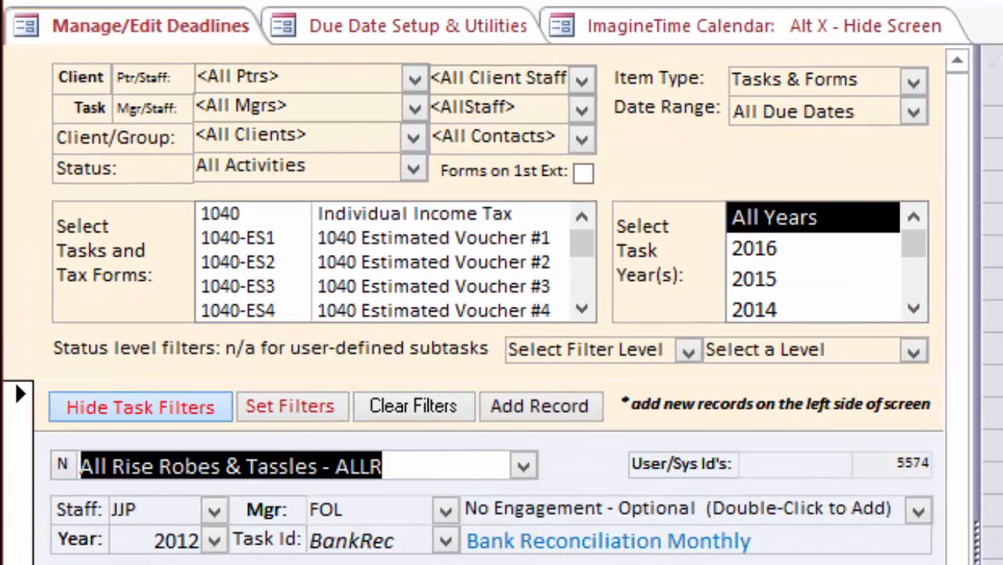
pyautogui.click(581, 108)
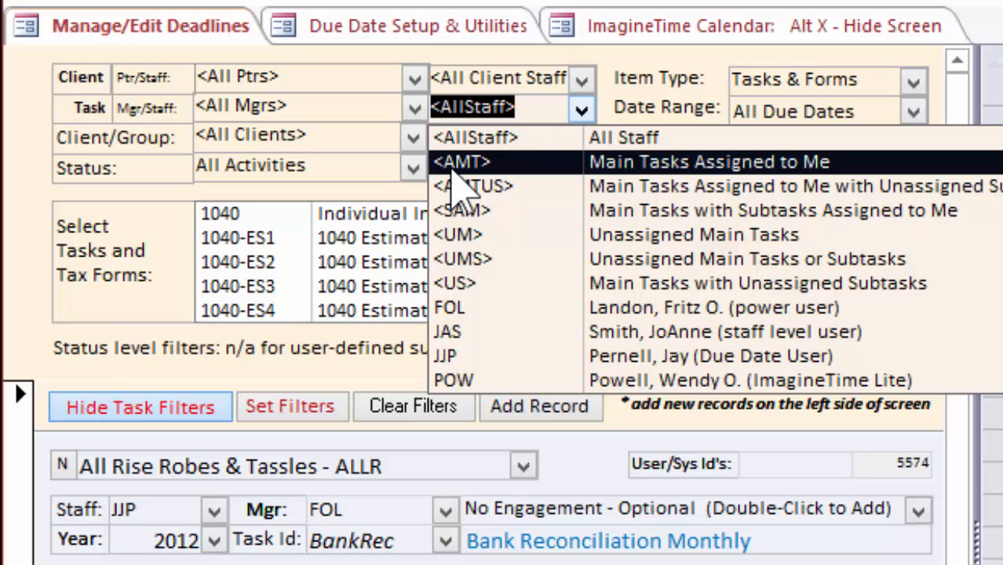
pyautogui.click(463, 162)
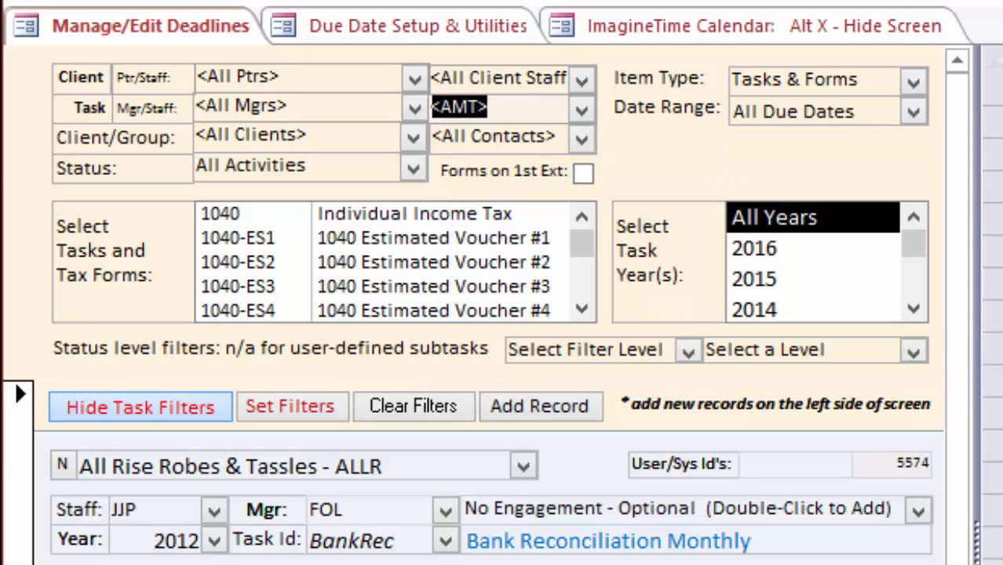
# - Filter to tax year 2010, apply the filters and confirm saving them
pyautogui.click(913, 309)
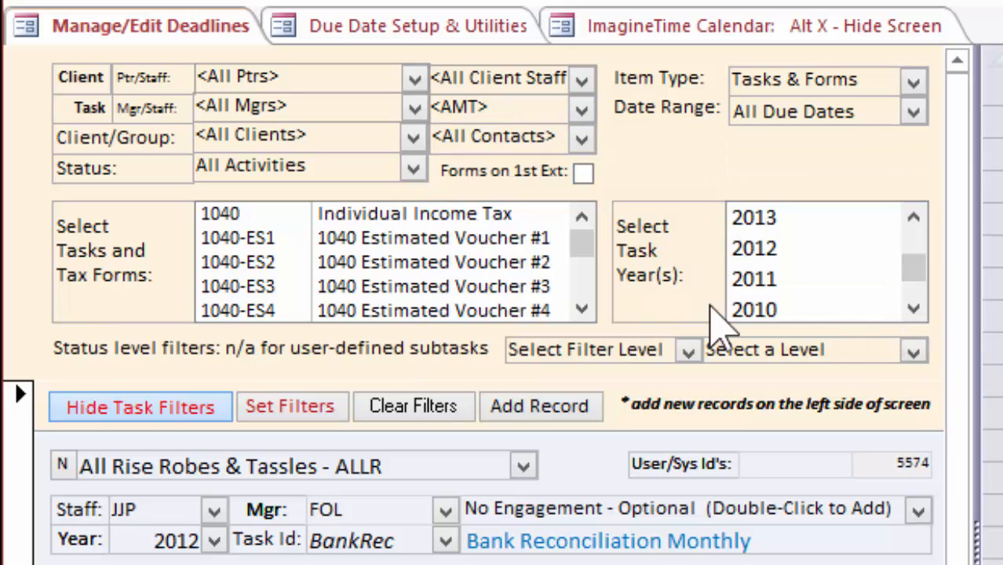
pyautogui.click(757, 310)
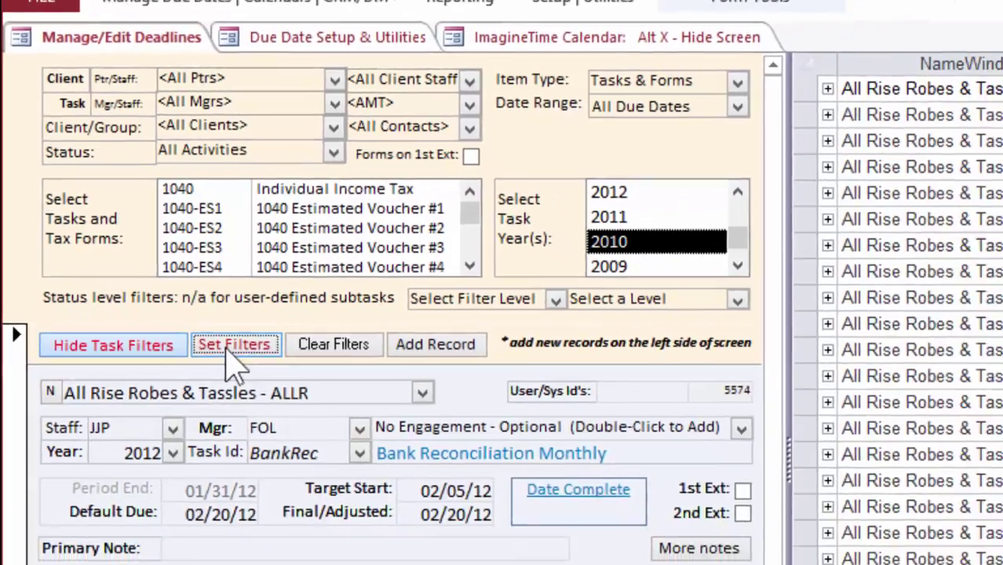
pyautogui.click(289, 406)
pyautogui.click(547, 343)
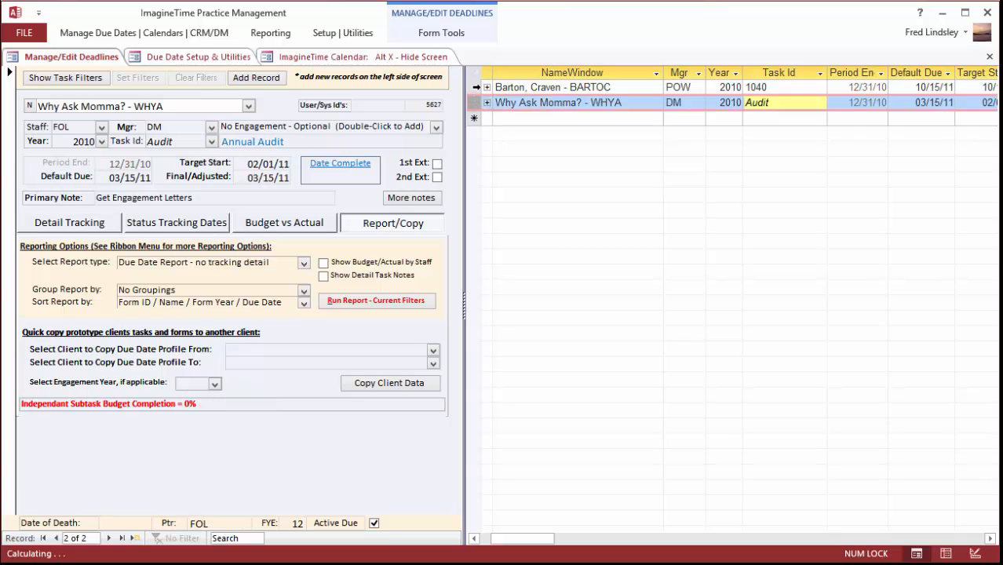
# - Review Status Tracking Dates, the Client Info Rec'd field, then Detail Tracking for the 1040
pyautogui.click(150, 228)
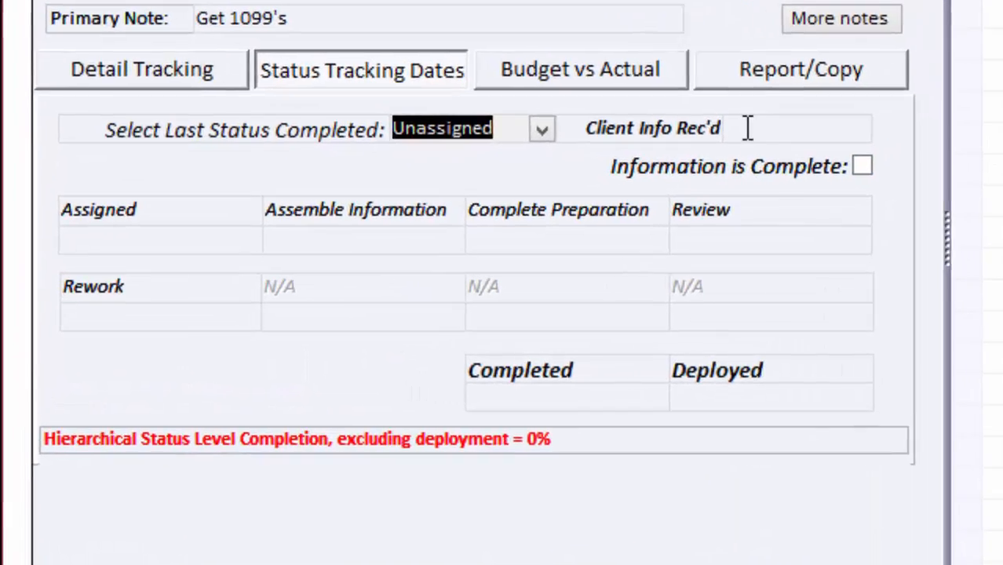
pyautogui.click(748, 128)
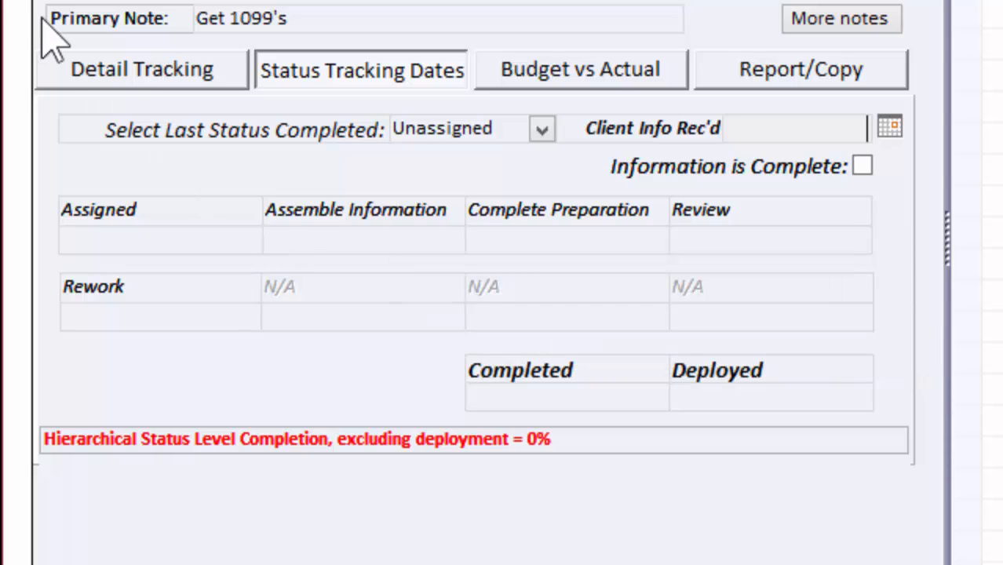
pyautogui.click(117, 79)
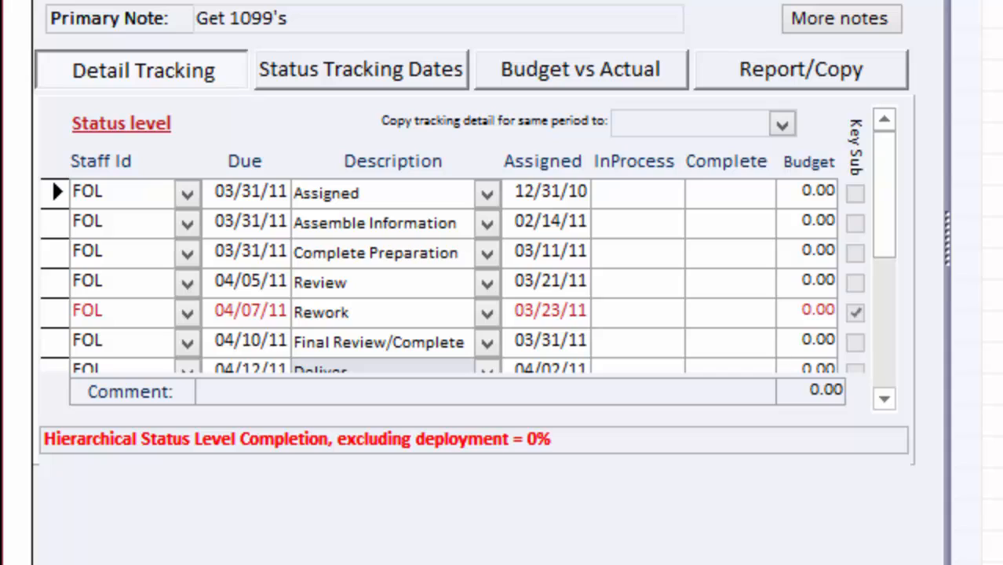
# - Assign the Rework status step to JAS and answer the prompt about updating related 1040 tasks
pyautogui.click(55, 253)
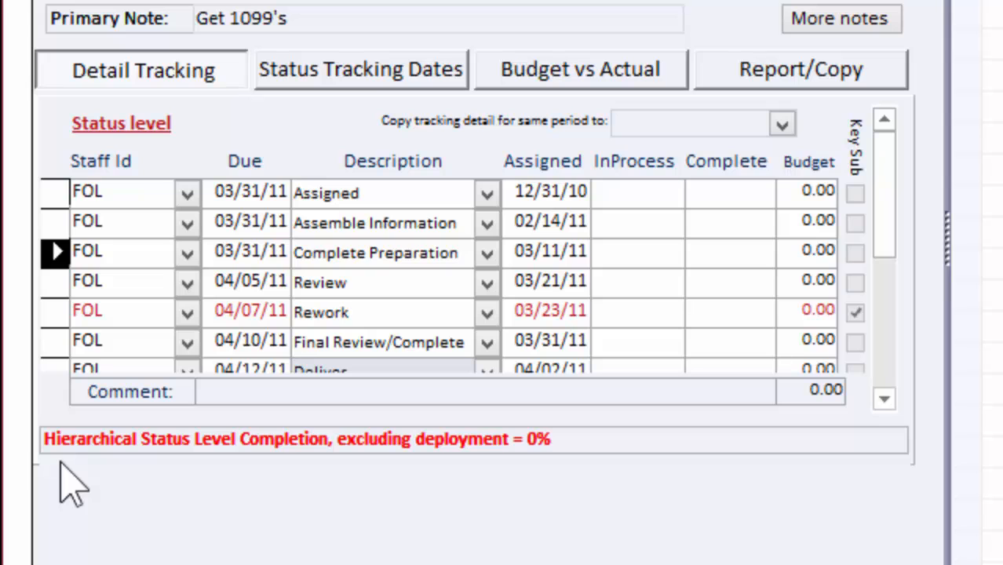
pyautogui.click(187, 312)
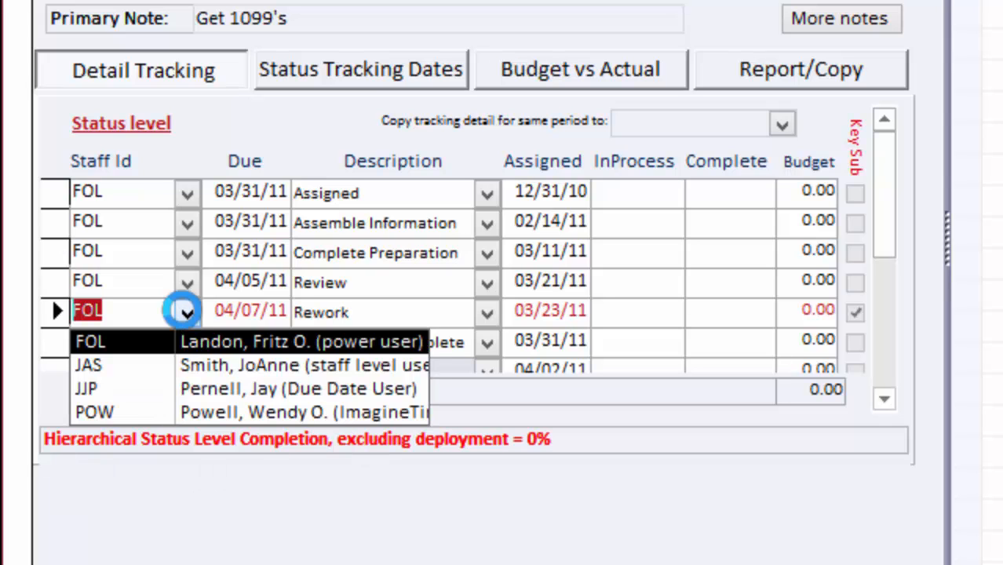
pyautogui.click(91, 365)
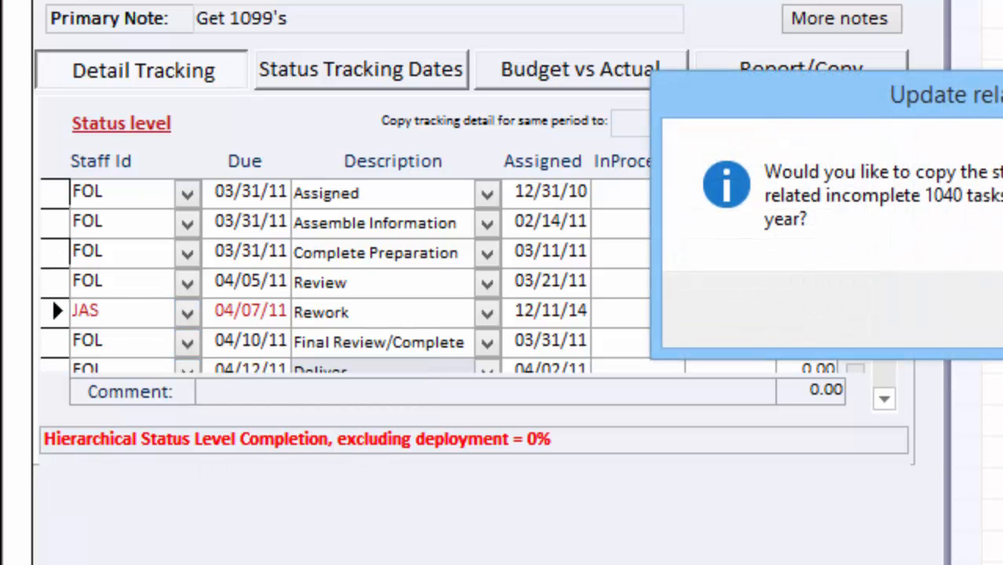
pyautogui.press('Return')
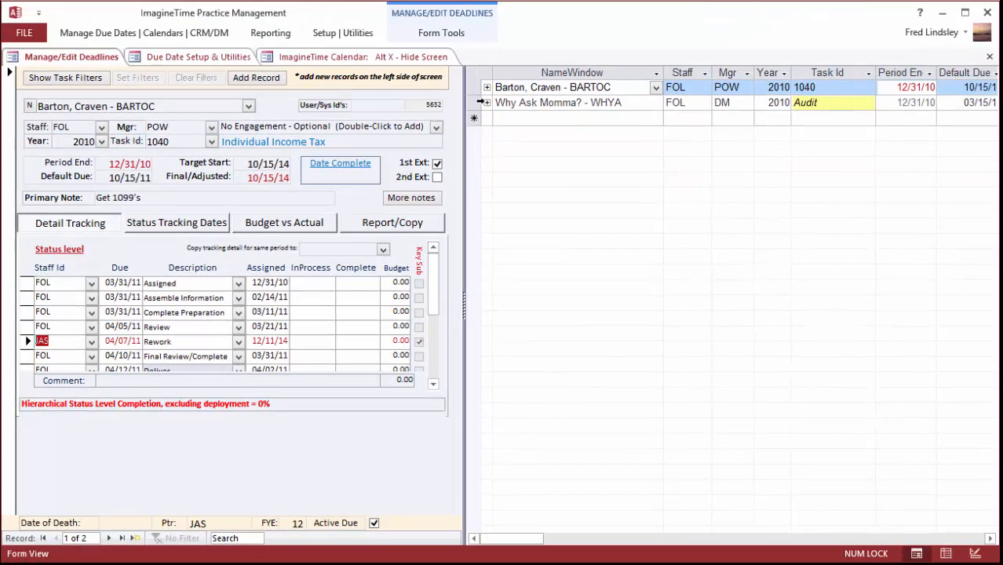
# - Open the Why Ask Momma? audit record from the grid
pyautogui.click(474, 103)
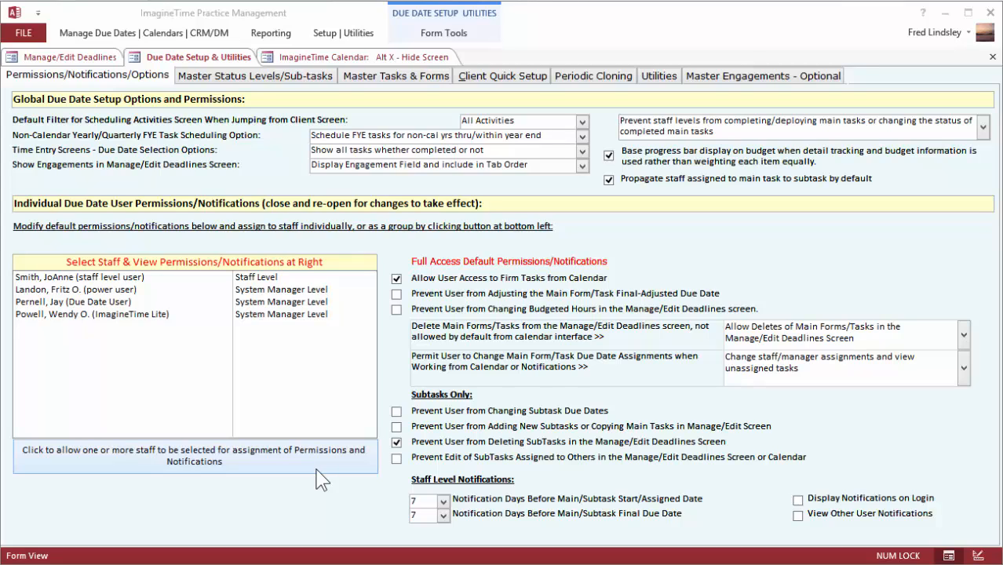
pyautogui.click(396, 76)
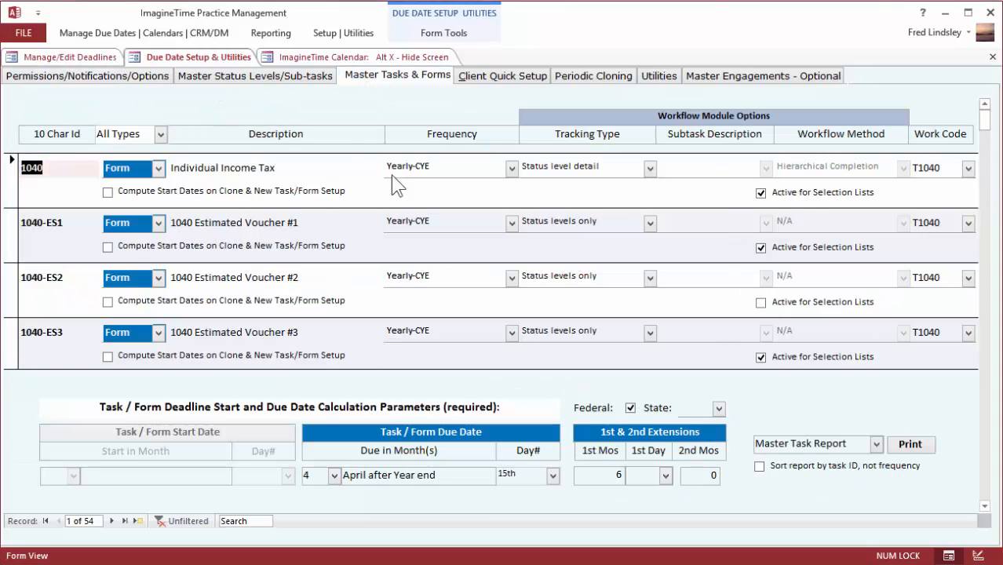
pyautogui.click(512, 167)
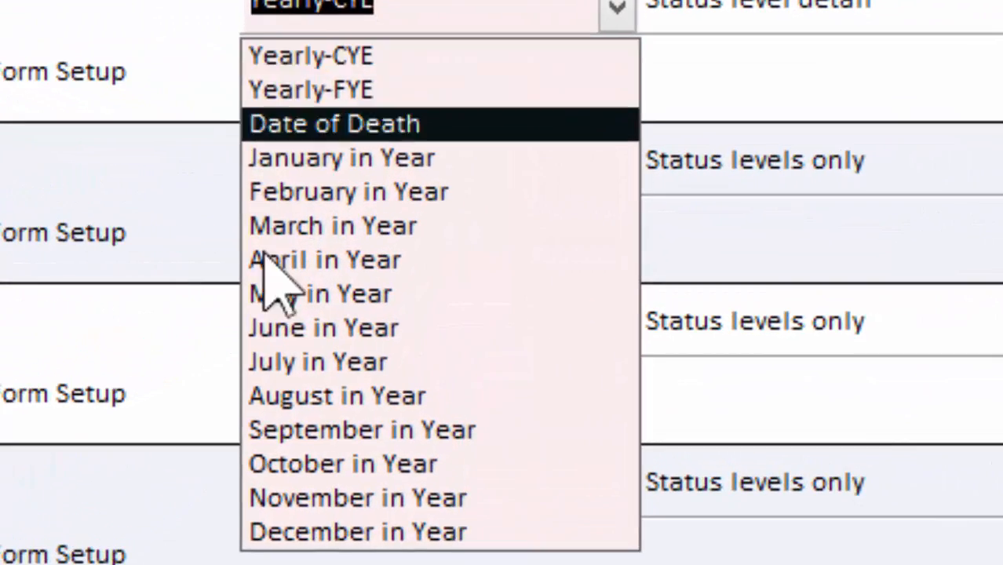
pyautogui.press('Escape')
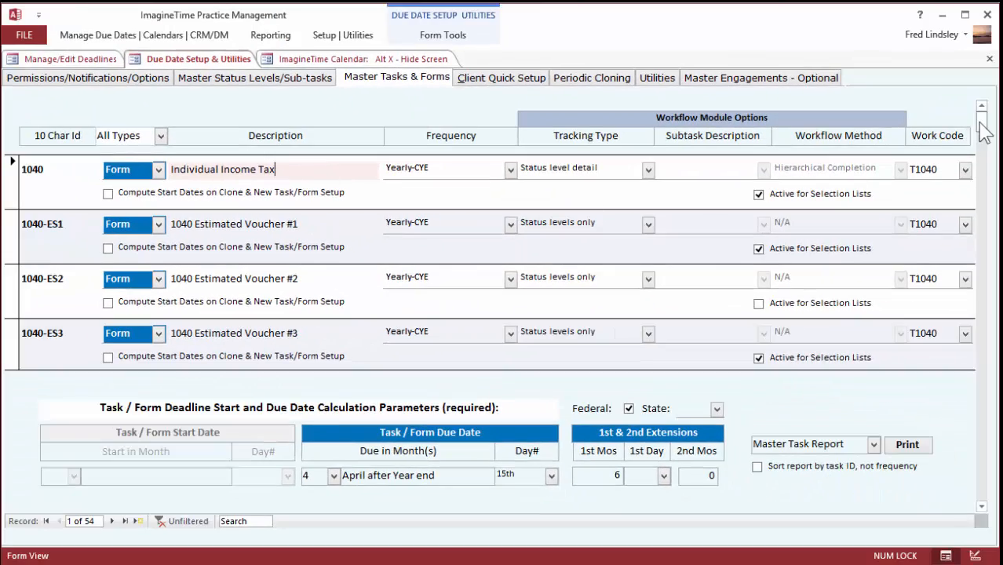
pyautogui.moveTo(982, 126); pyautogui.dragTo(982, 475)
pyautogui.click(116, 168)
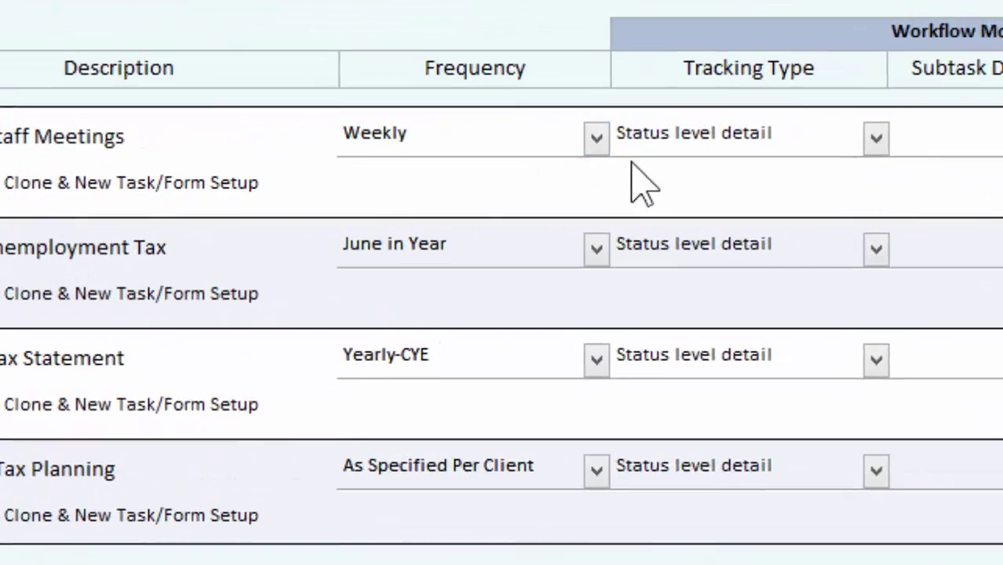
pyautogui.click(511, 169)
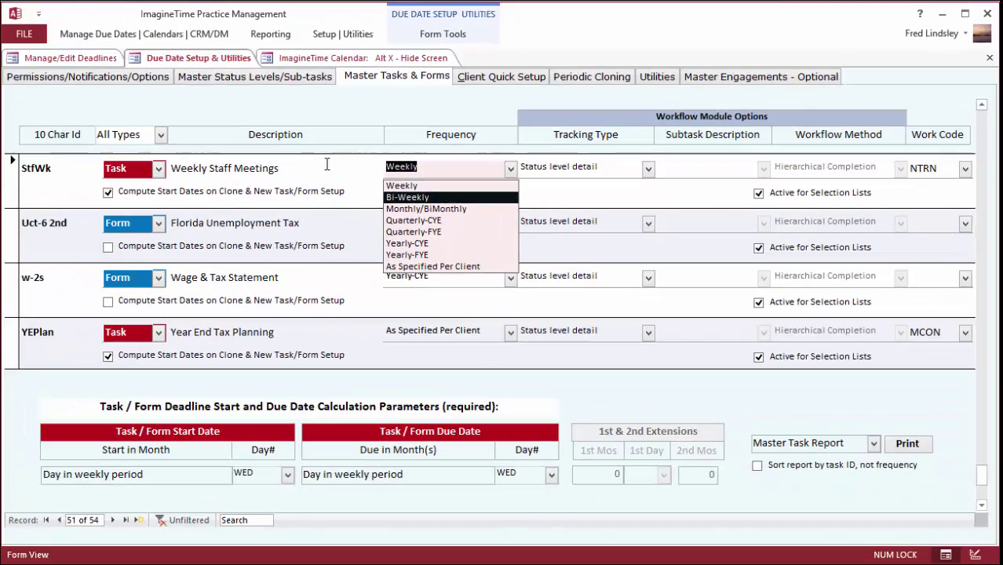
pyautogui.click(327, 165)
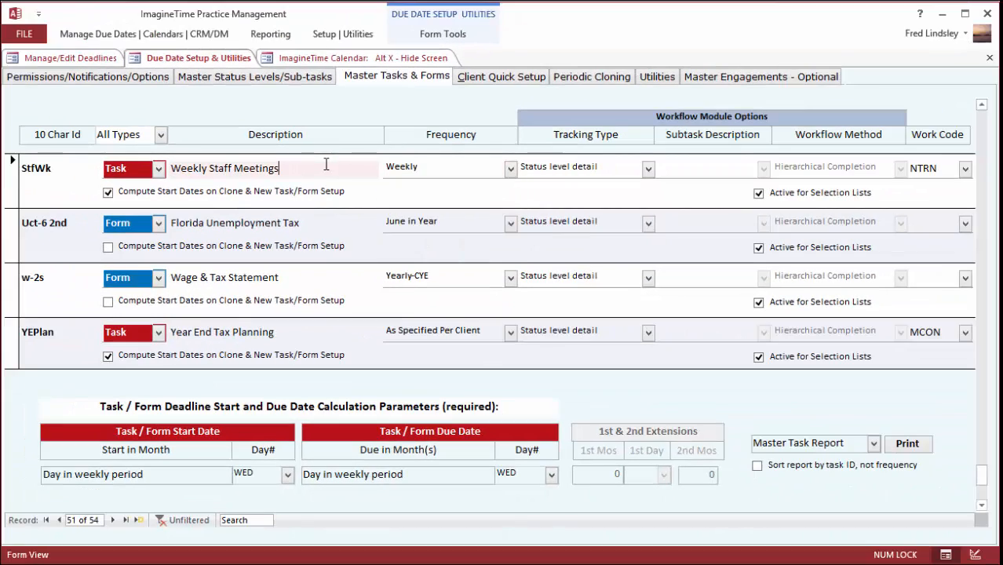
# - In Client Quick Setup, select a block of 1040 clients and forms 1040 through 1040-ES4
pyautogui.click(501, 76)
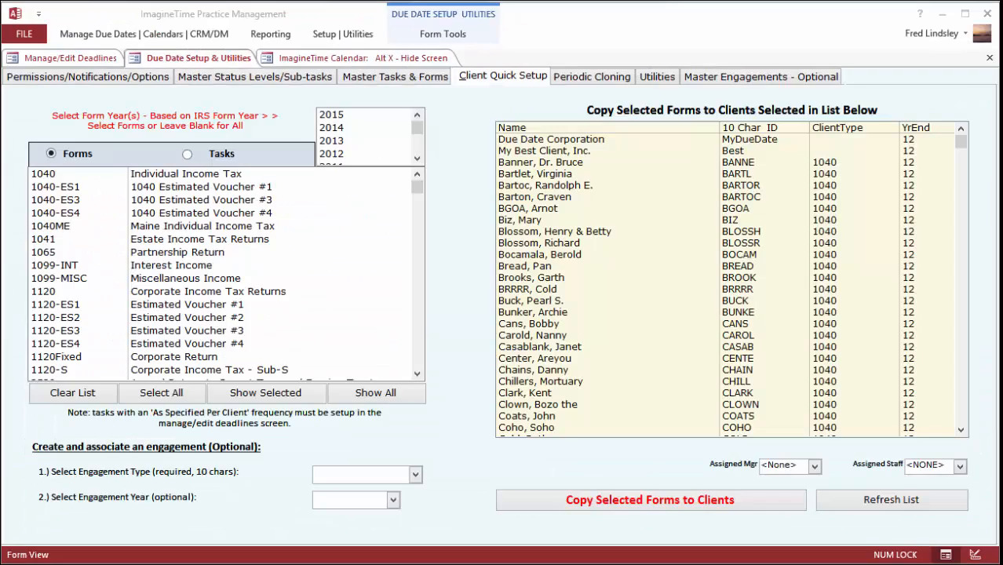
pyautogui.moveTo(542, 162); pyautogui.dragTo(550, 415)
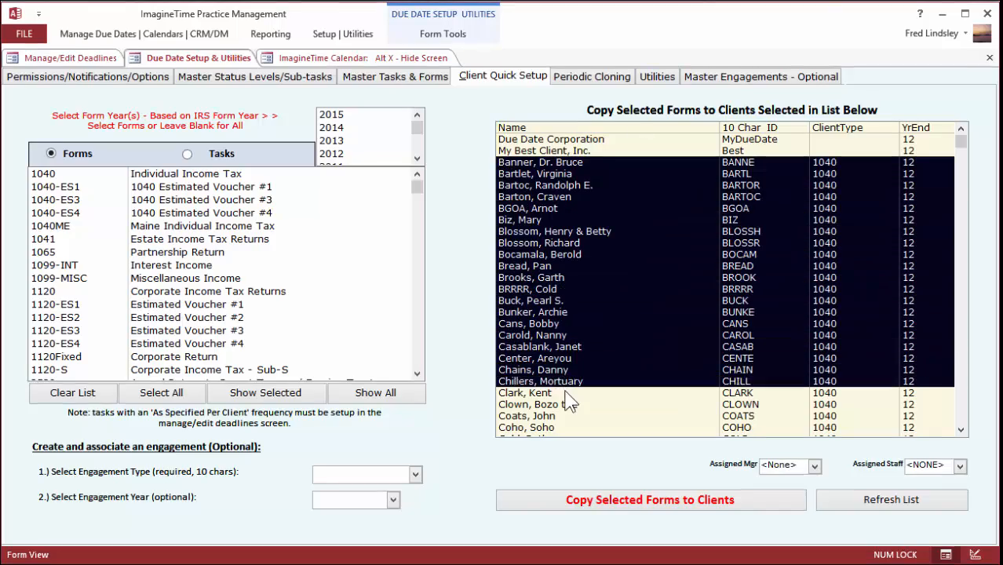
pyautogui.moveTo(41, 172); pyautogui.dragTo(47, 212)
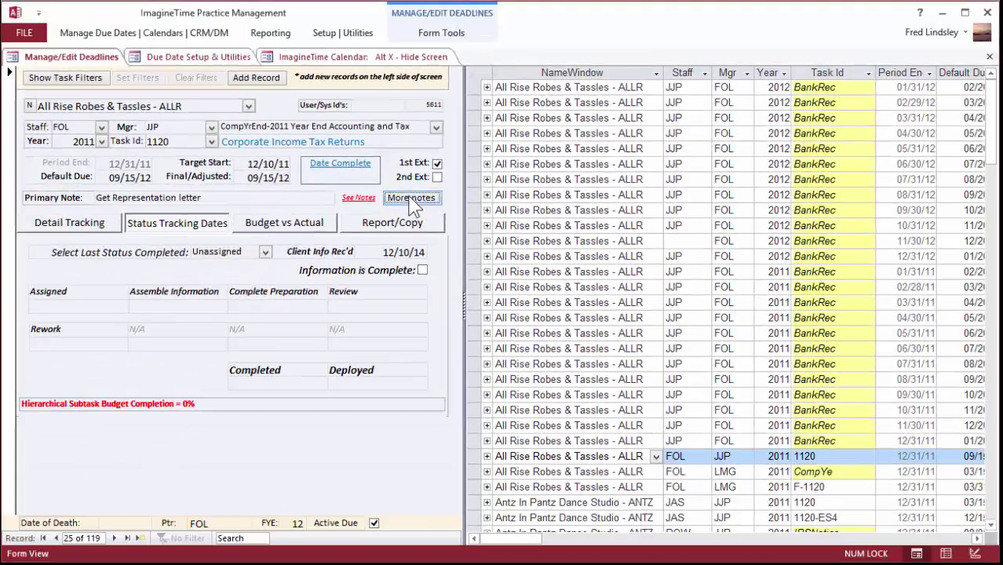
# - Open the ALLR deadline's notes and highlight the missing 1099 info and fixed asset additions notes
pyautogui.click(408, 235)
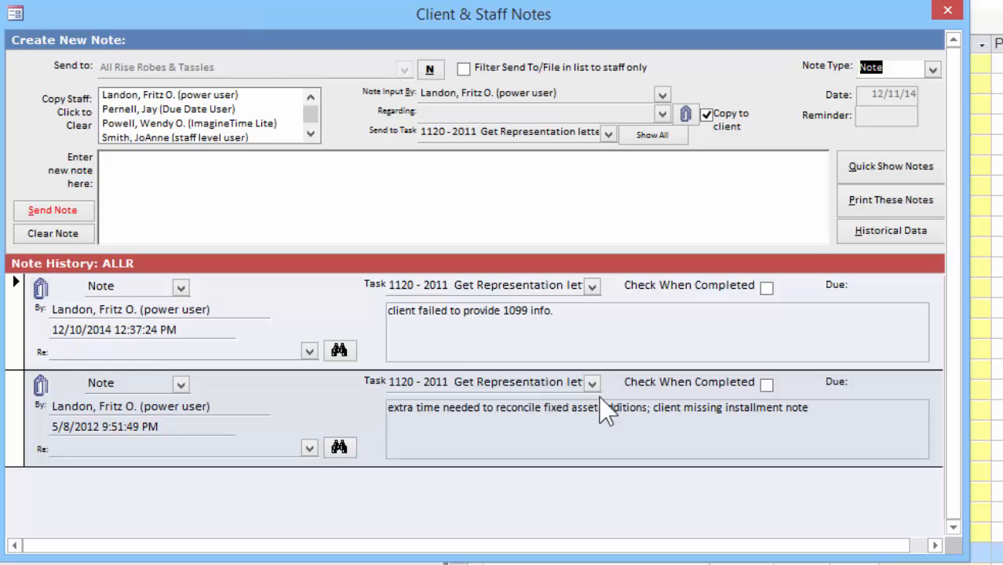
pyautogui.moveTo(568, 314); pyautogui.dragTo(388, 311)
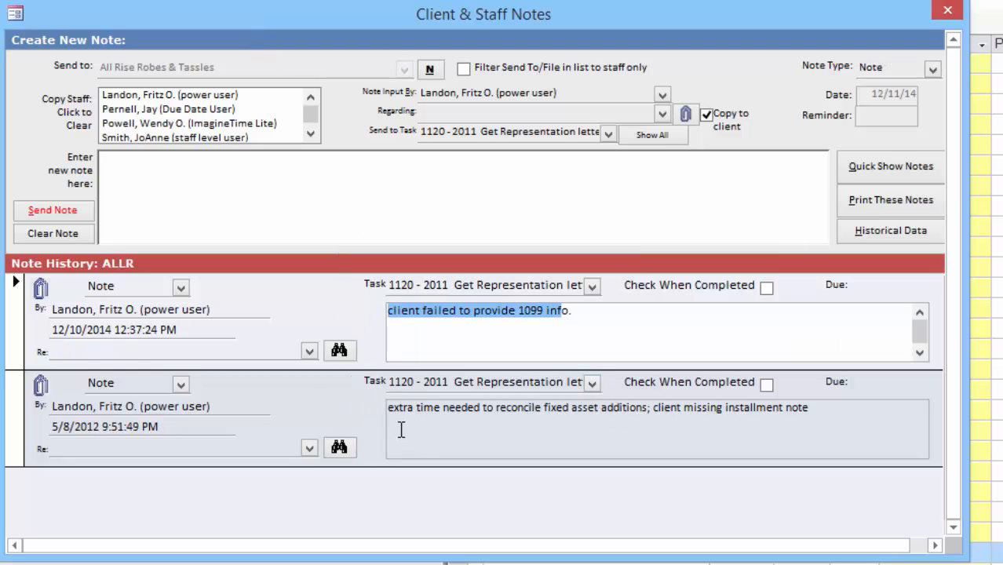
pyautogui.moveTo(390, 410); pyautogui.dragTo(853, 430)
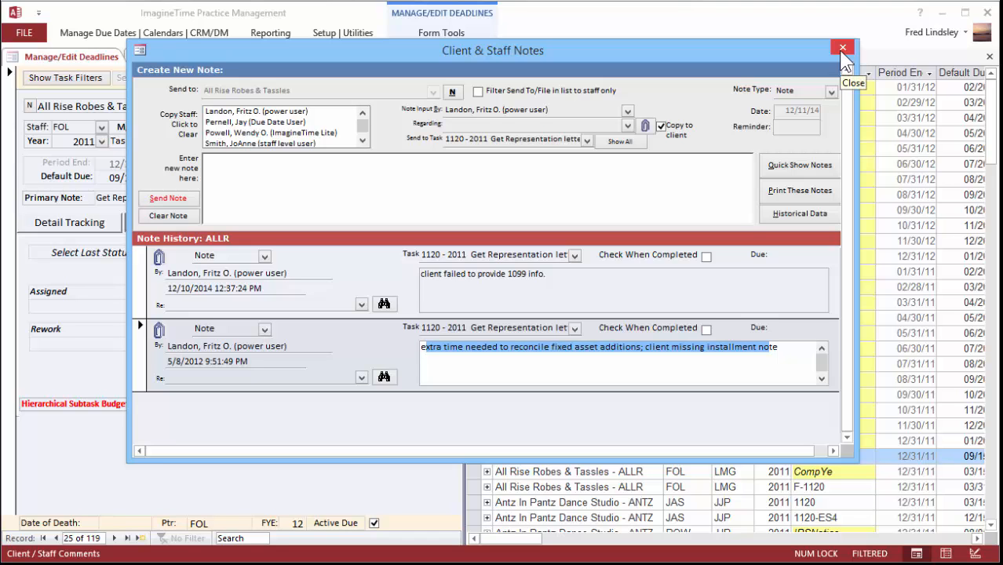
# - Close the notes dialog and show the calendar's bank reconciliation deadline as a single form
pyautogui.click(843, 49)
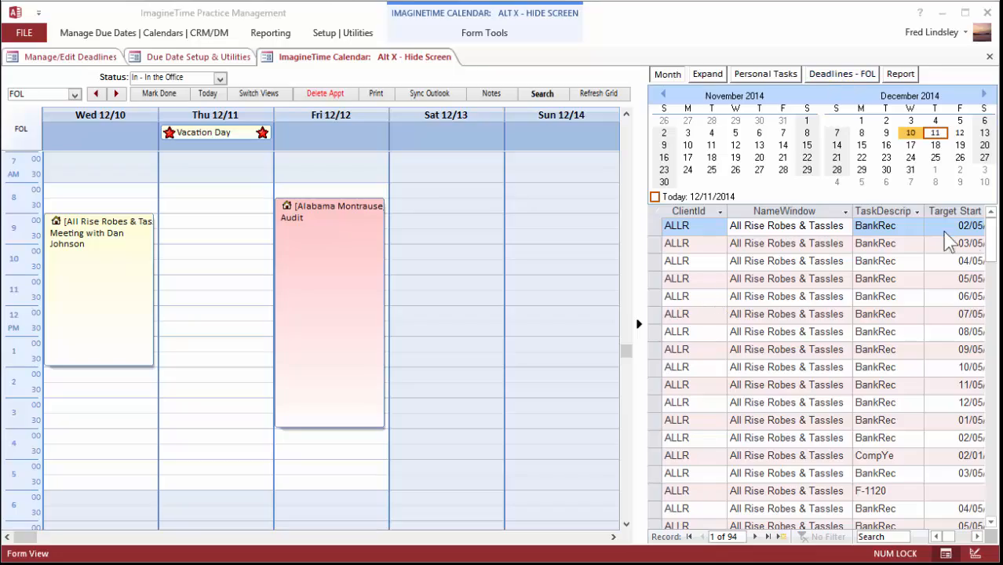
pyautogui.moveTo(994, 249); pyautogui.dragTo(991, 361)
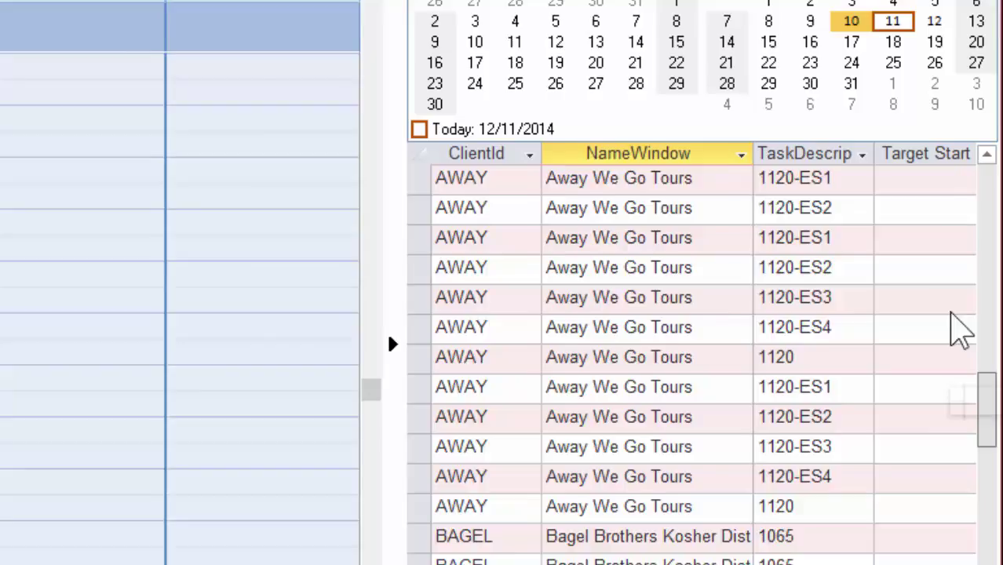
pyautogui.moveTo(988, 408); pyautogui.dragTo(987, 181)
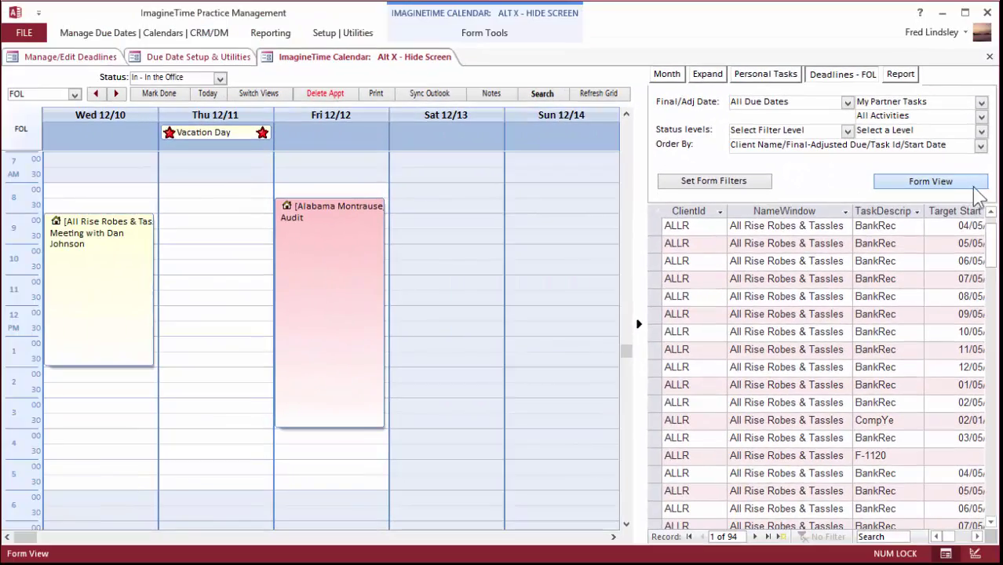
pyautogui.click(931, 181)
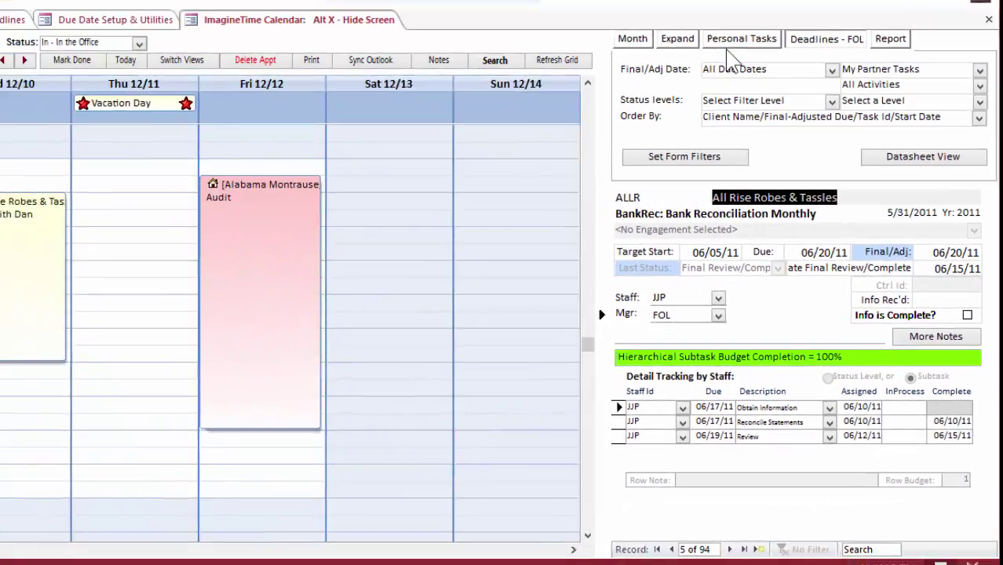
pyautogui.click(766, 74)
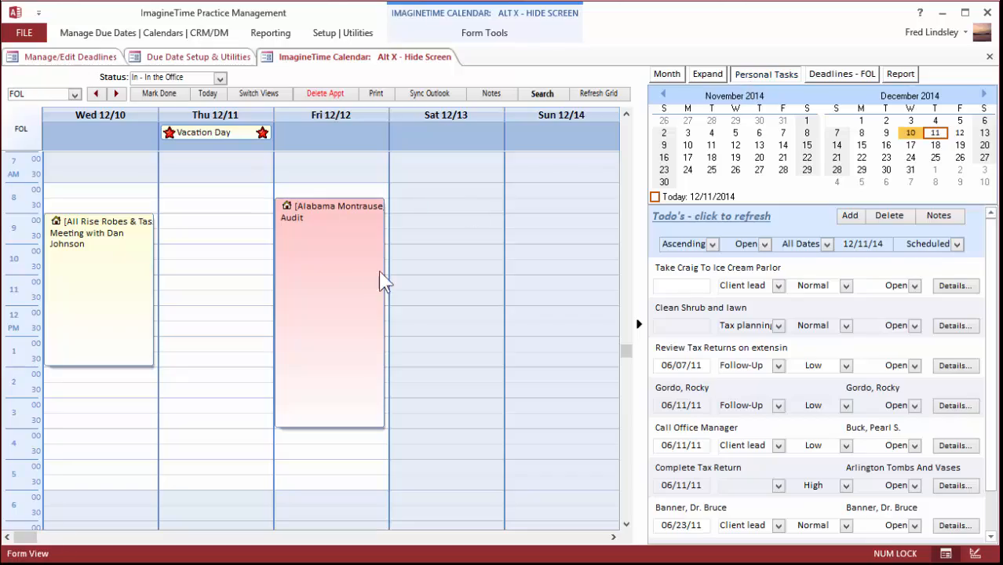
pyautogui.click(127, 261)
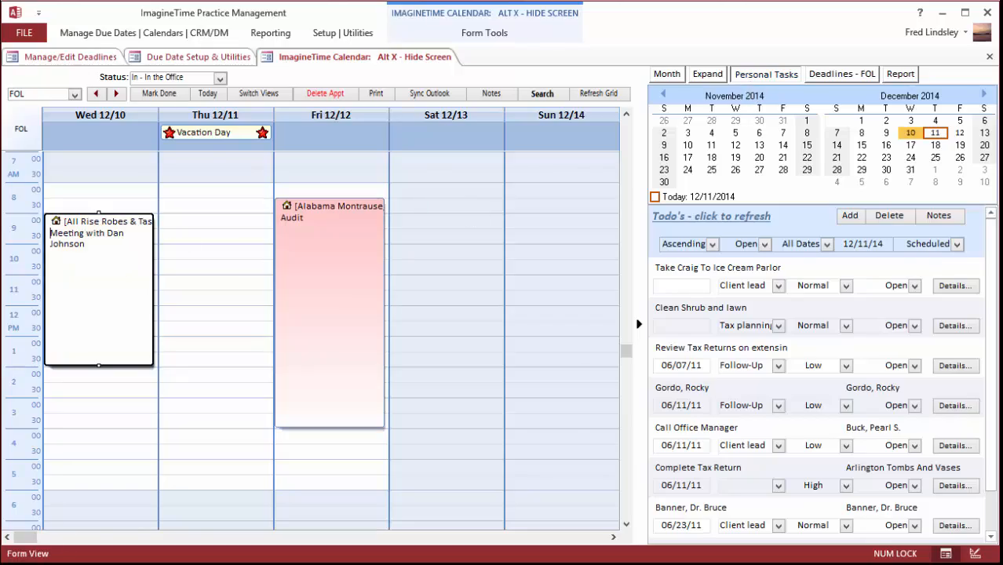